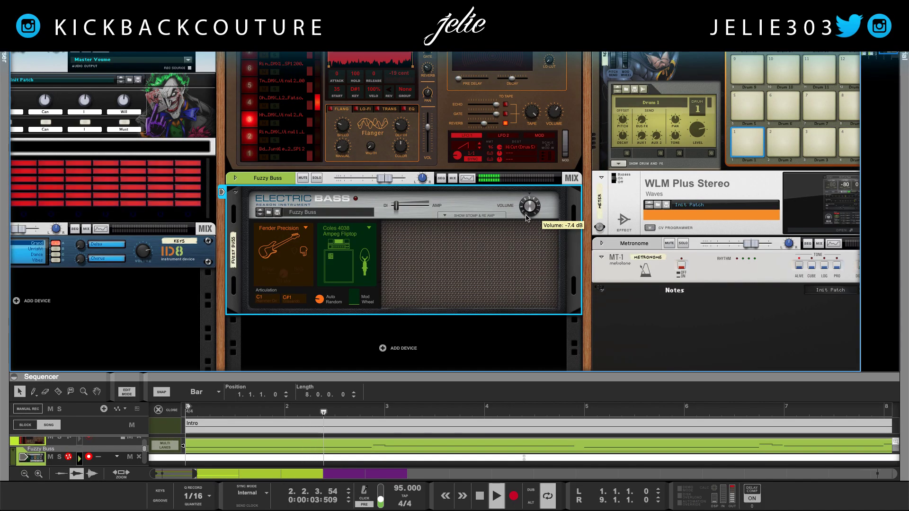
{"action": "left_click_drag", "start_coordinate": [526, 215], "coordinate": [527, 214]}
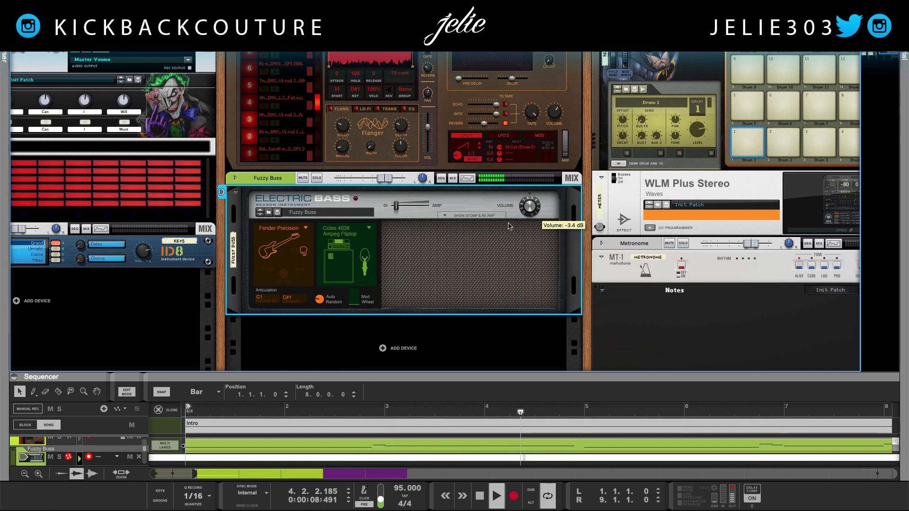
{"action": "scroll", "coordinate": [496, 246], "scroll_direction": "right", "scroll_amount": 3}
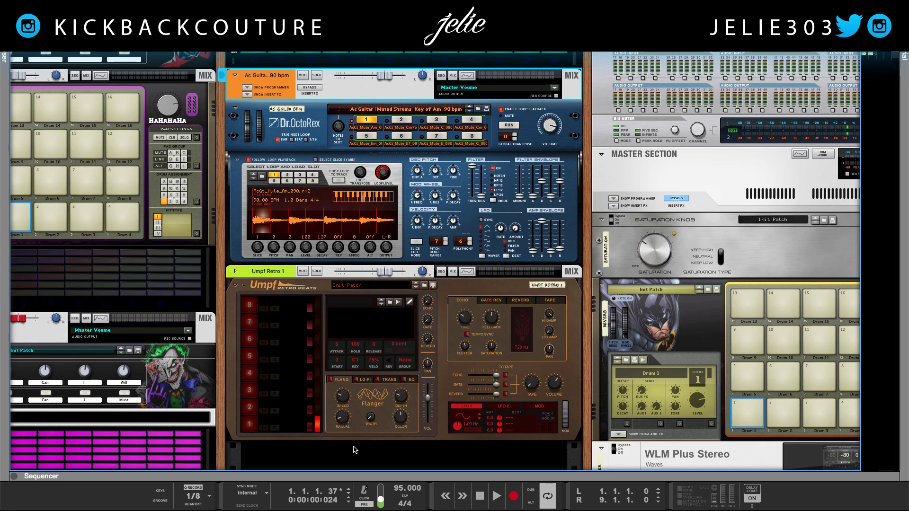
Open the patch browser for the Dr. OctoRex device holding the muted acoustic guitar strums.
{"action": "scroll", "coordinate": [355, 449], "scroll_direction": "up", "scroll_amount": 2}
{"action": "left_click", "coordinate": [241, 216]}
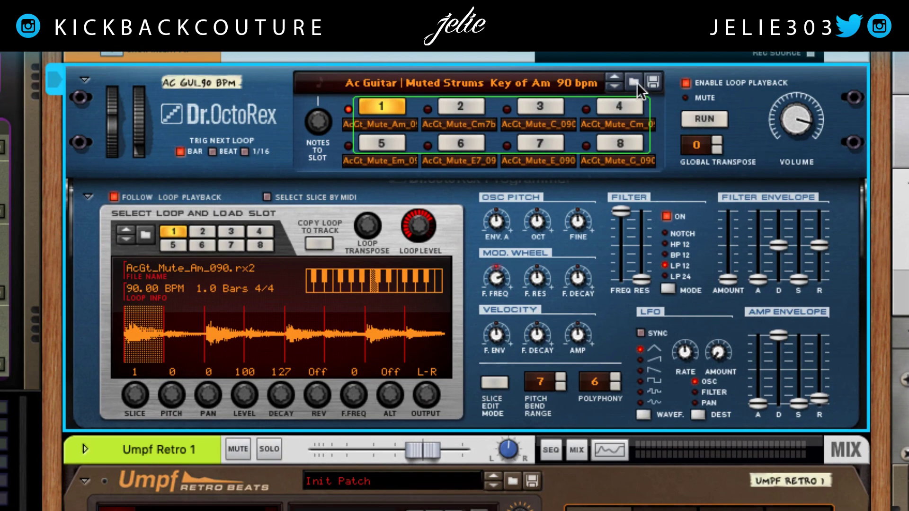
{"action": "left_click", "coordinate": [635, 83]}
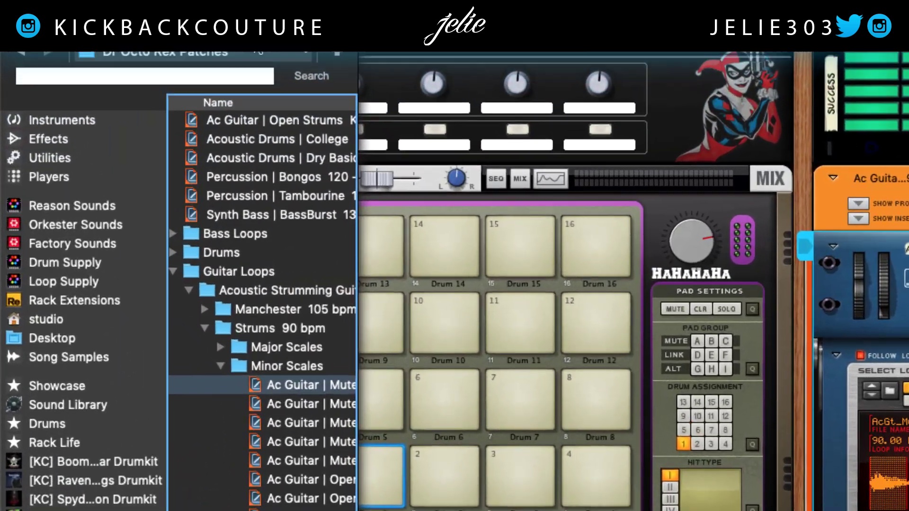
Examine the location of Dr Octo Rex Patches and its Guitar Loops folders down to the Strums 90 bpm major and minor scales.
{"action": "left_click", "coordinate": [203, 51]}
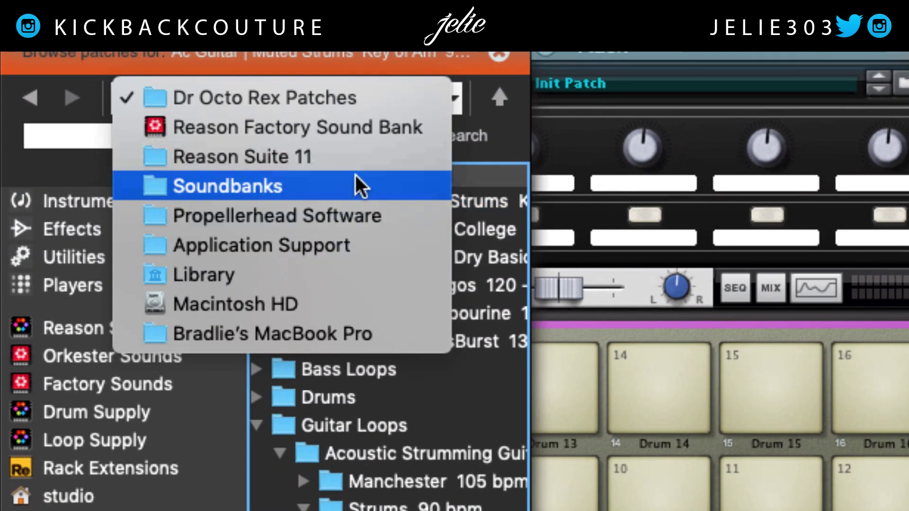
{"action": "left_click", "coordinate": [372, 91]}
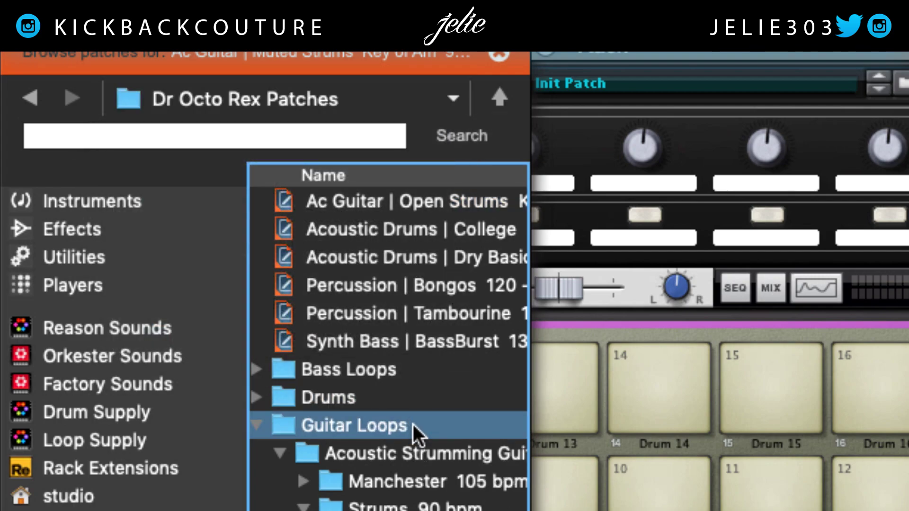
{"action": "left_click", "coordinate": [433, 450]}
{"action": "left_click", "coordinate": [484, 481]}
{"action": "left_click", "coordinate": [504, 506]}
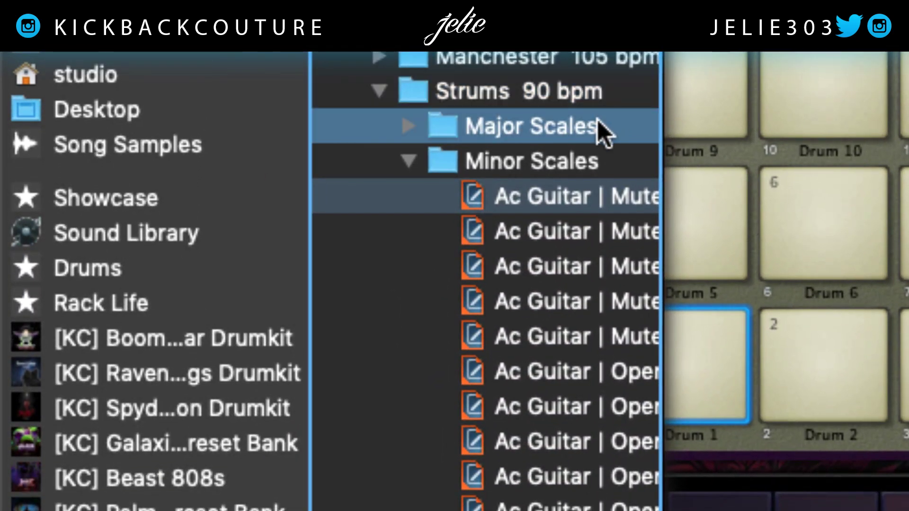
{"action": "left_click", "coordinate": [604, 157]}
{"action": "left_click", "coordinate": [617, 182]}
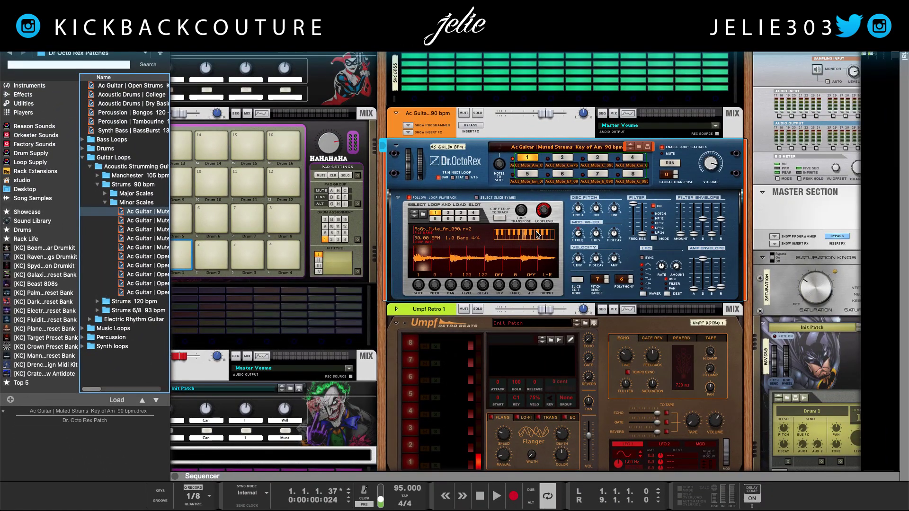
Examine the pattern blocks on the Ac Guitar track's Pattern Select lane in the sequencer.
{"action": "key", "text": "F7"}
{"action": "left_click", "coordinate": [368, 195]}
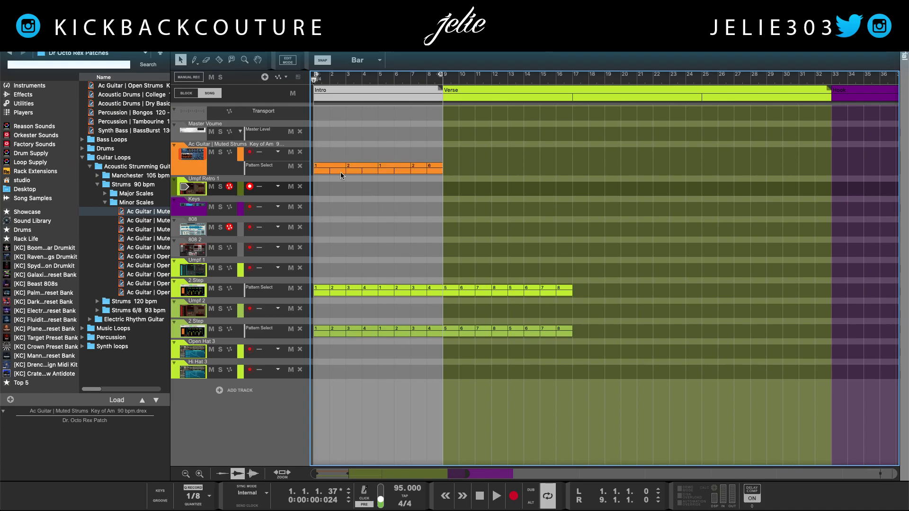
{"action": "key", "text": "h"}
{"action": "key", "text": "h"}
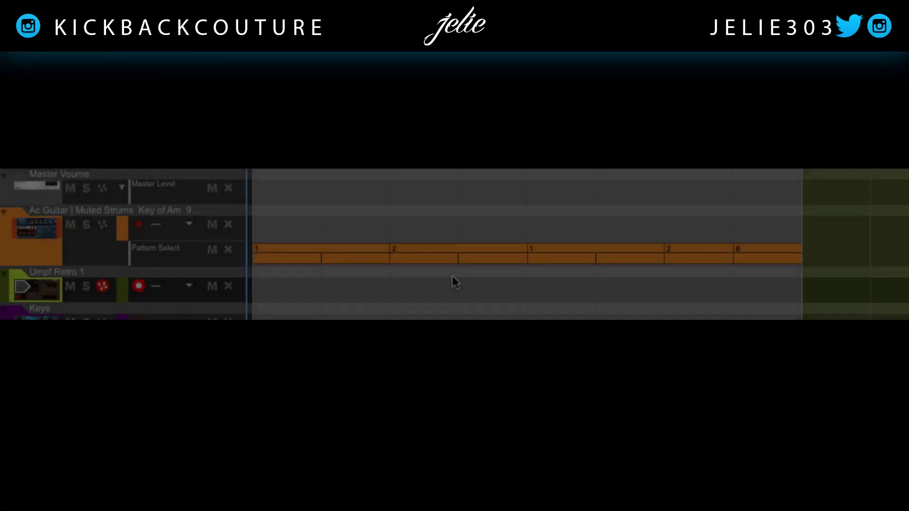
{"action": "key", "text": "h"}
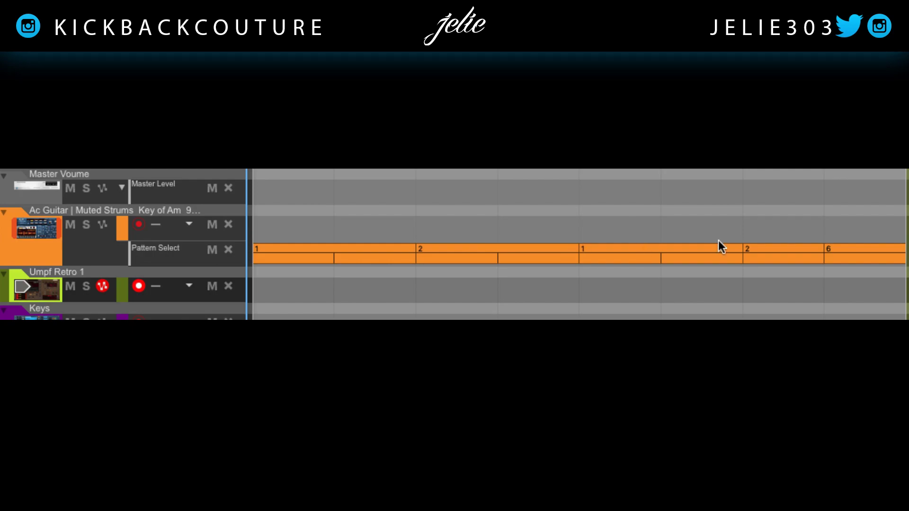
{"action": "left_click", "coordinate": [859, 255]}
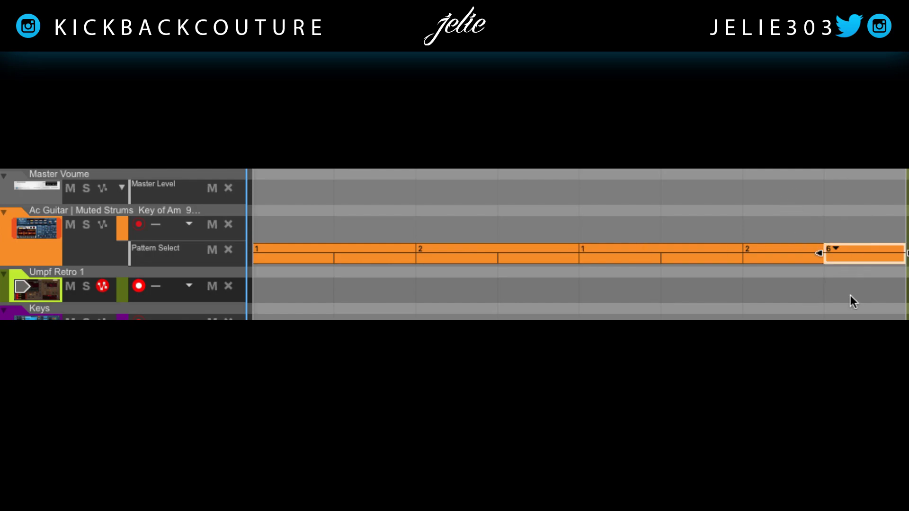
{"action": "left_click", "coordinate": [826, 299]}
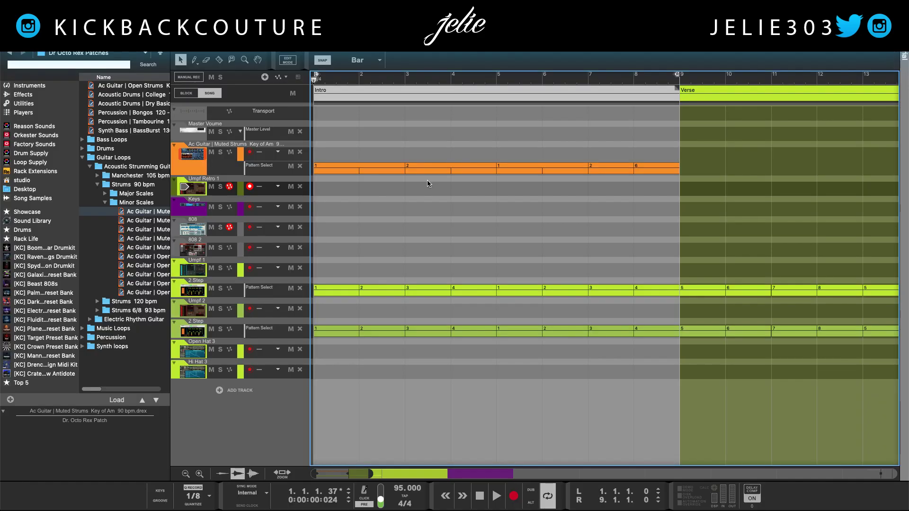
Load the Buried.repatch kit into the Umpf Retro Beats device in the rack.
{"action": "key", "text": "F6"}
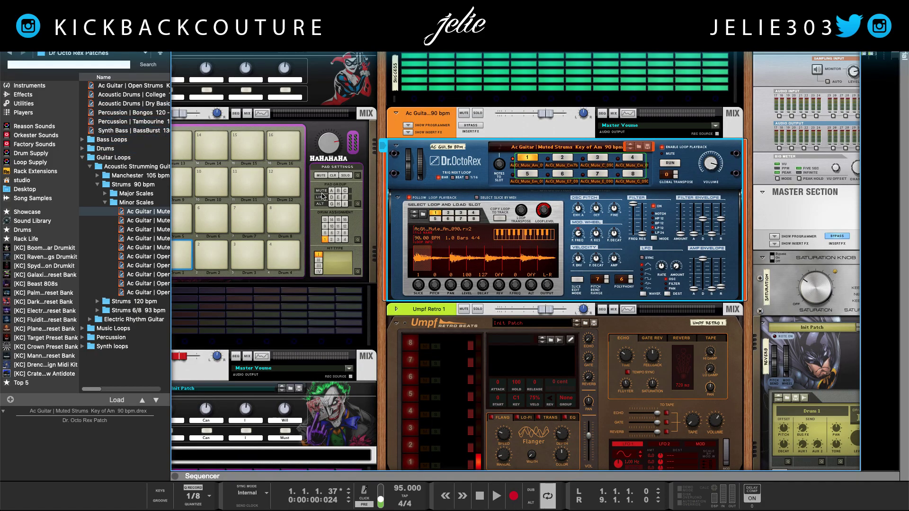
{"action": "key", "text": "F3"}
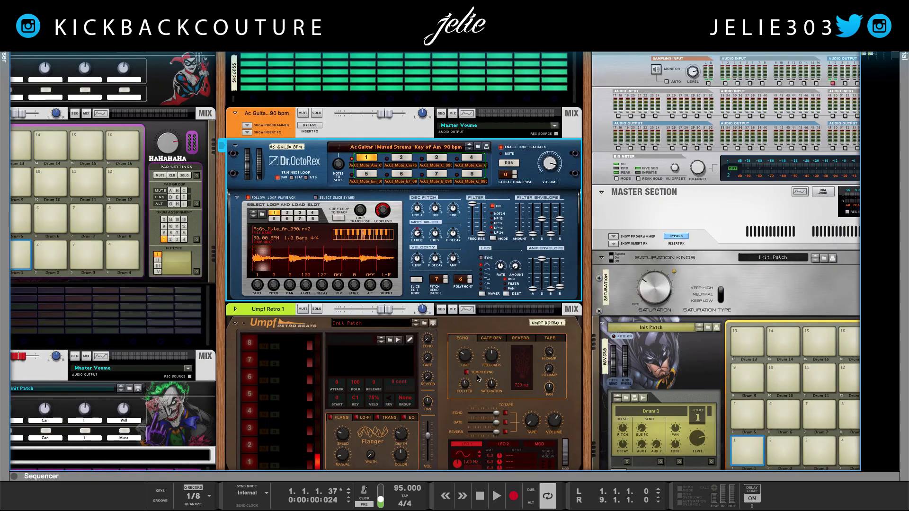
{"action": "scroll", "coordinate": [359, 376], "scroll_direction": "down", "scroll_amount": 5}
{"action": "left_click", "coordinate": [295, 189]}
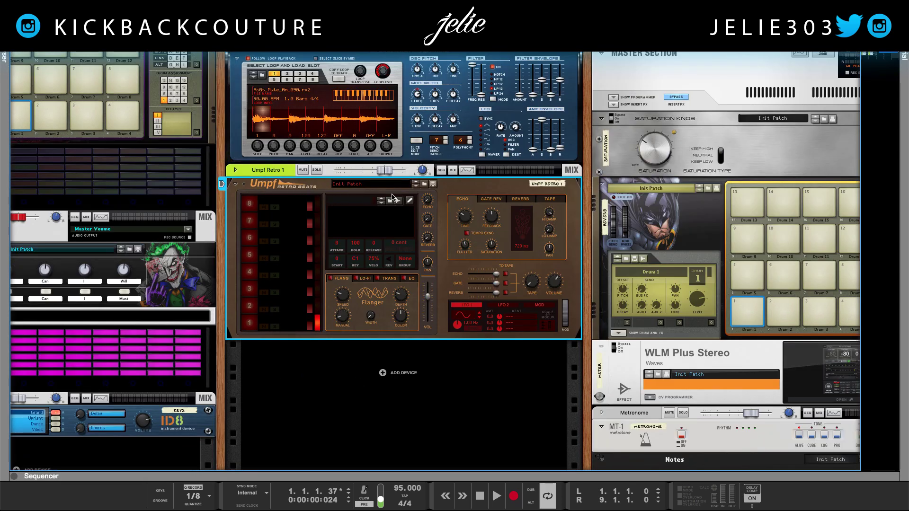
{"action": "left_click", "coordinate": [423, 186]}
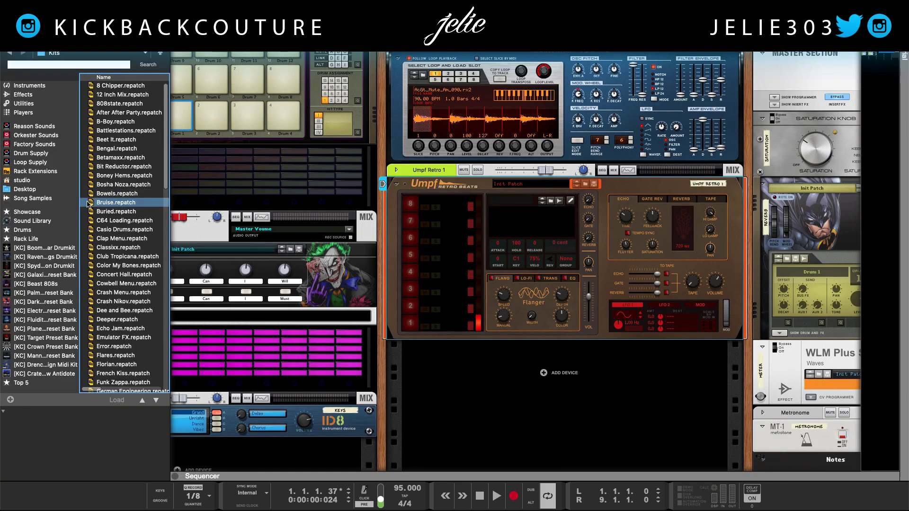
{"action": "left_click_drag", "start_coordinate": [100, 211], "coordinate": [490, 239]}
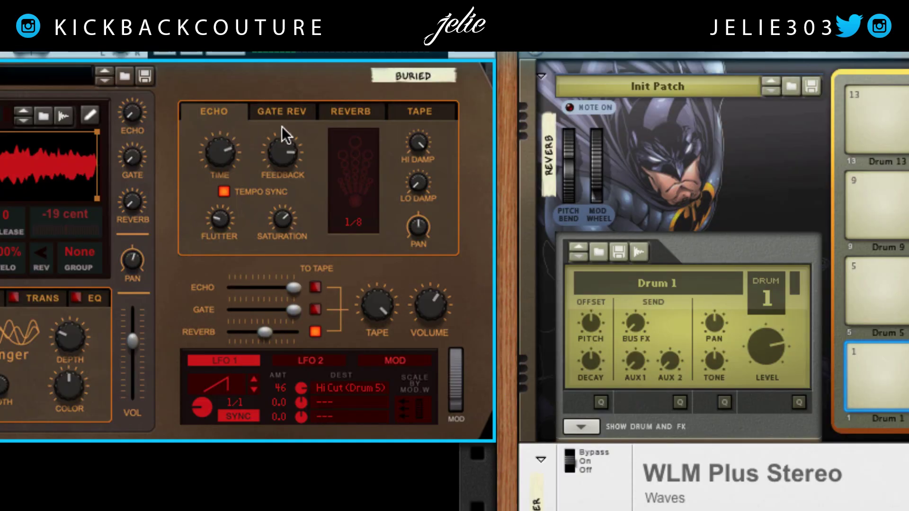
Show the Tape effect controls of the Umpf Retro Beats device and examine its drive and compress settings.
{"action": "left_click", "coordinate": [410, 115]}
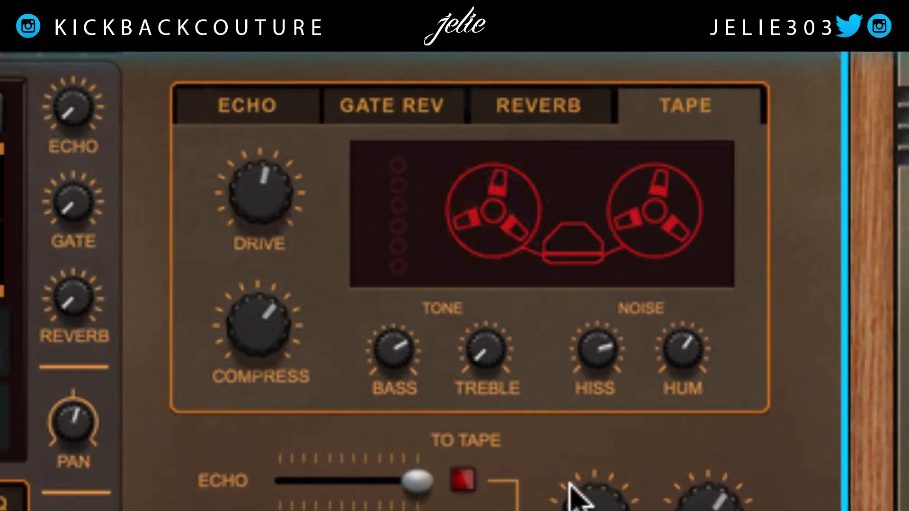
{"action": "left_click_drag", "start_coordinate": [278, 219], "coordinate": [270, 279]}
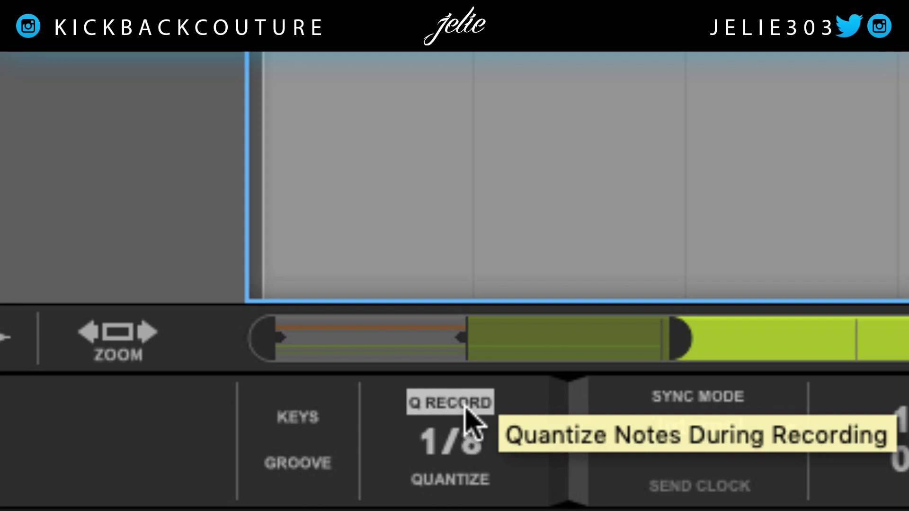
Turn off note quantization during recording and record an eight-bar drum pattern on the Buried track over the intro.
{"action": "left_click", "coordinate": [465, 405]}
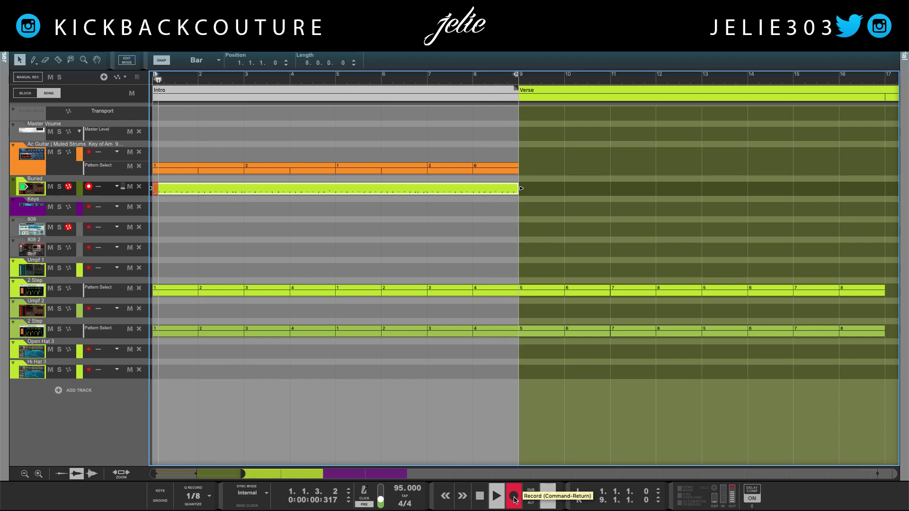
{"action": "left_click", "coordinate": [514, 499]}
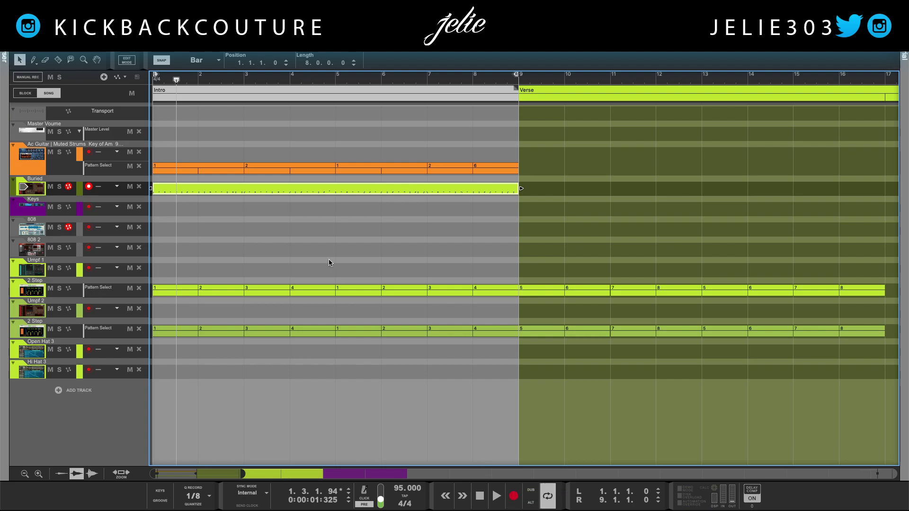
Open the recorded drum clip on the Buried track for note editing.
{"action": "double_click", "coordinate": [296, 188]}
{"action": "scroll", "coordinate": [293, 202], "scroll_direction": "down", "scroll_amount": 5}
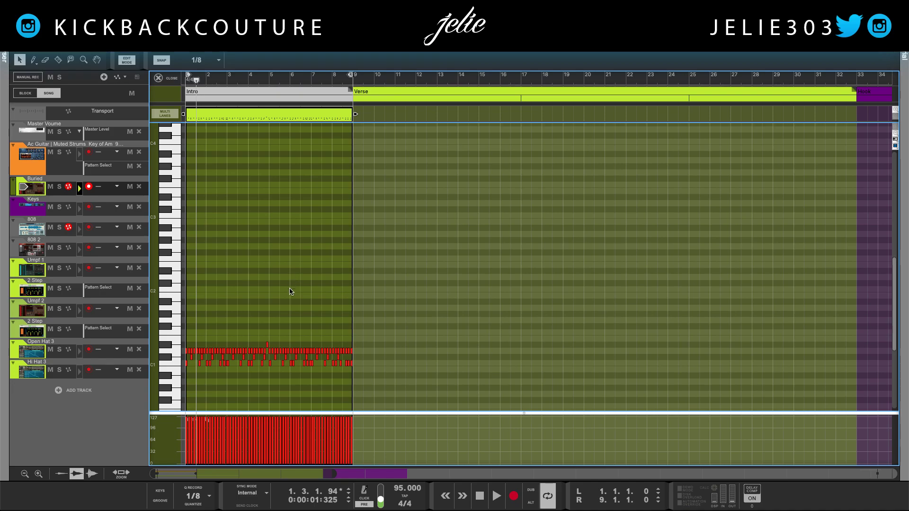
{"action": "key", "text": "h"}
{"action": "key", "text": "h"}
{"action": "key", "text": "h"}
{"action": "key", "text": "h"}
{"action": "key", "text": "h"}
{"action": "key", "text": "h"}
{"action": "key", "text": "h"}
{"action": "key", "text": "h"}
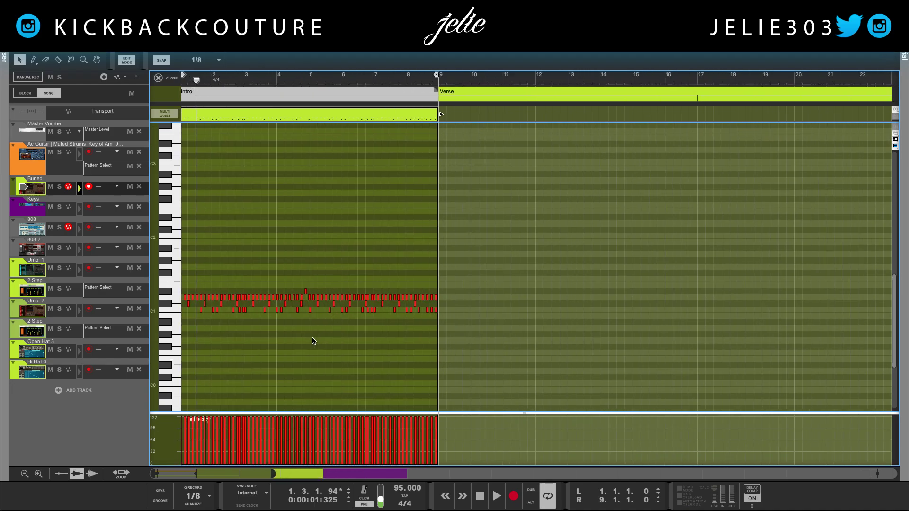
{"action": "key", "text": "h"}
{"action": "key", "text": "h"}
{"action": "key", "text": "h"}
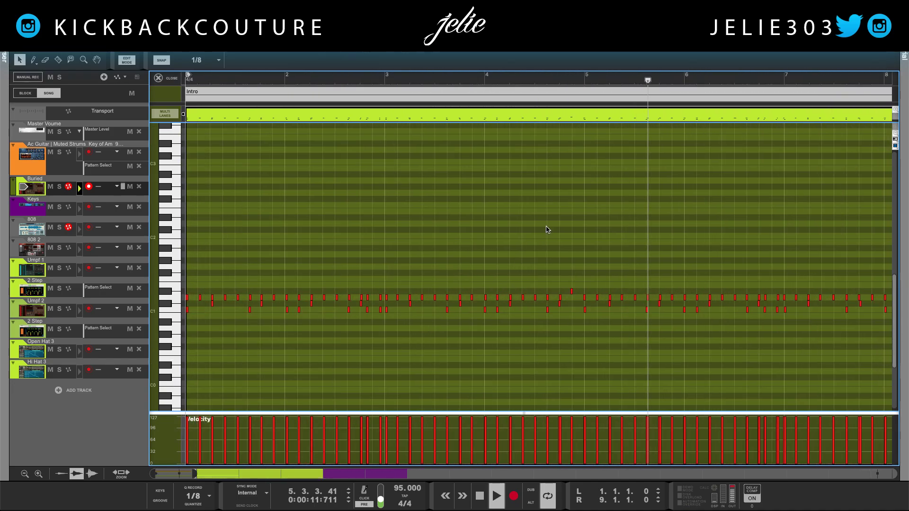
Play back the unquantized drum recording from the start of the intro.
{"action": "key", "text": "space"}
{"action": "key", "text": "Return"}
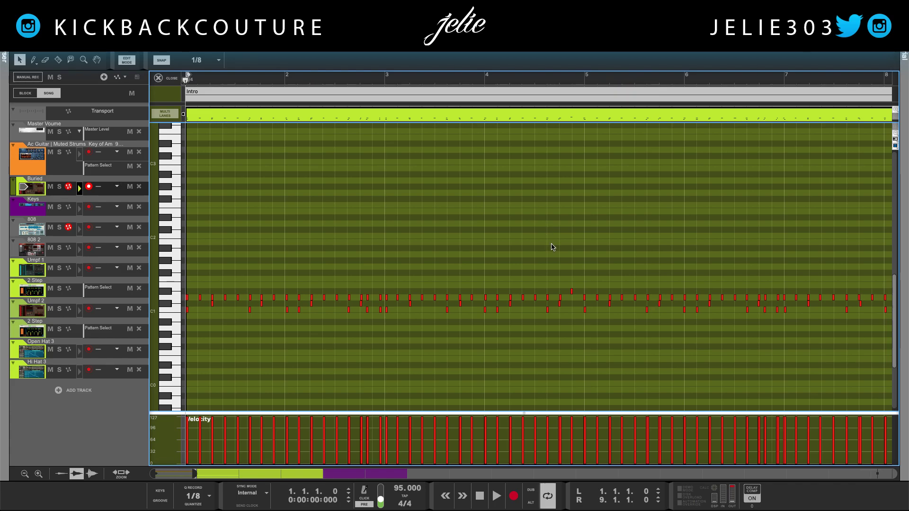
{"action": "scroll", "coordinate": [381, 299], "scroll_direction": "down", "scroll_amount": 2}
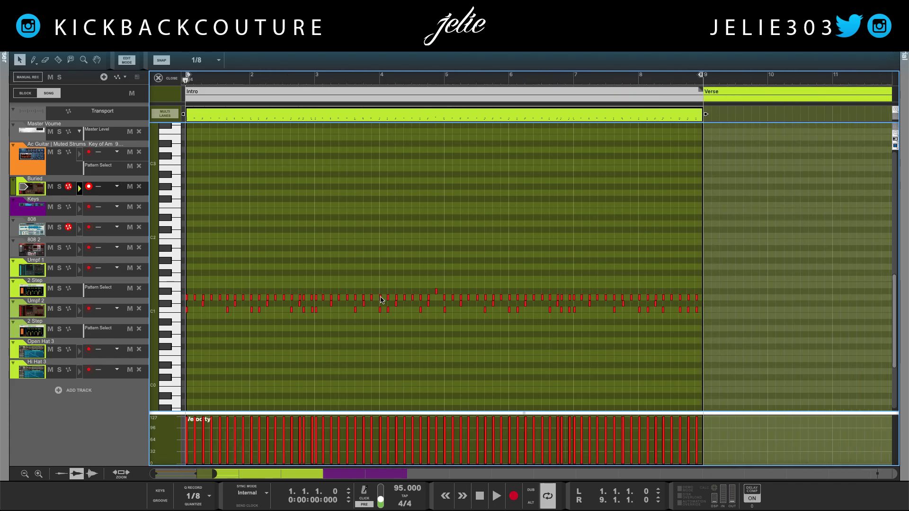
{"action": "scroll", "coordinate": [452, 255], "scroll_direction": "up", "scroll_amount": 1}
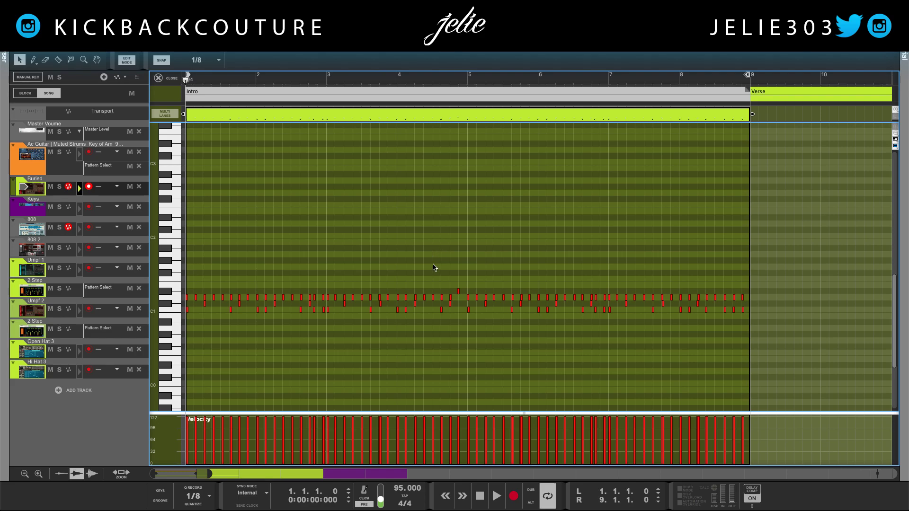
{"action": "scroll", "coordinate": [574, 244], "scroll_direction": "up", "scroll_amount": 2}
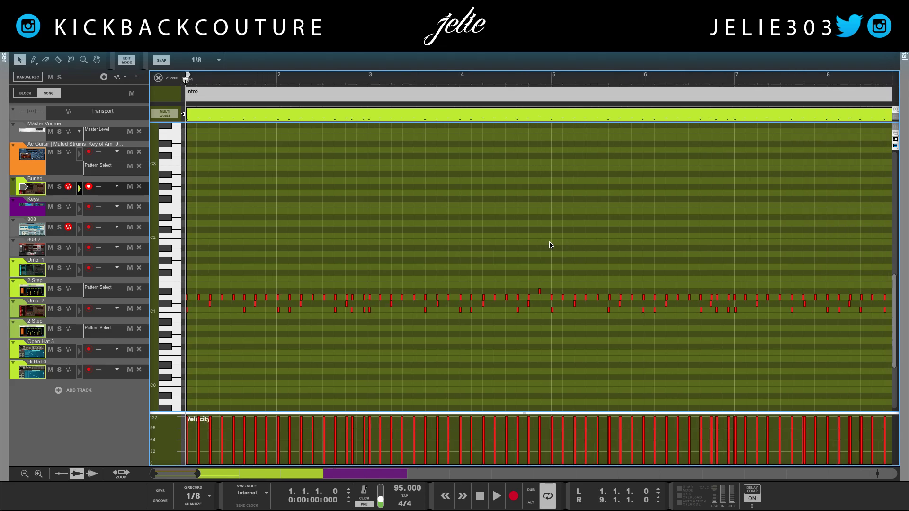
{"action": "scroll", "coordinate": [551, 256], "scroll_direction": "down", "scroll_amount": 2}
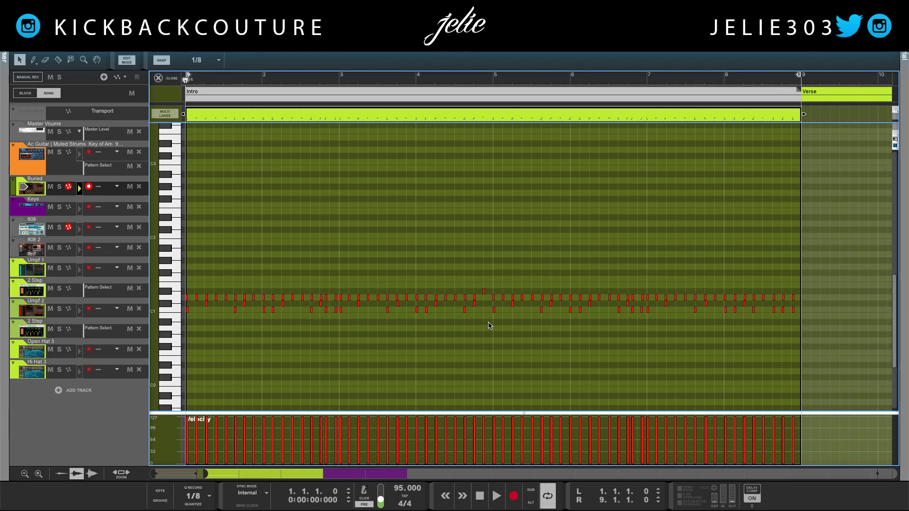
{"action": "key", "text": "space"}
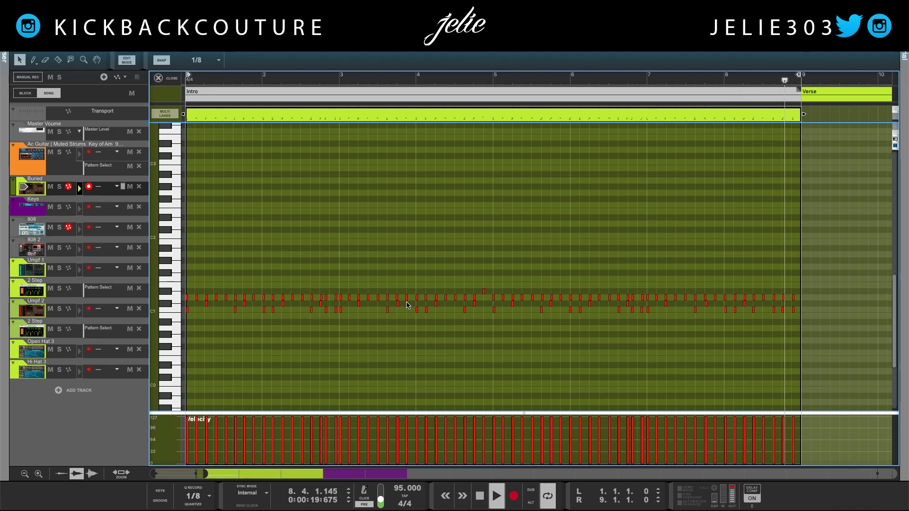
{"action": "key", "text": "space"}
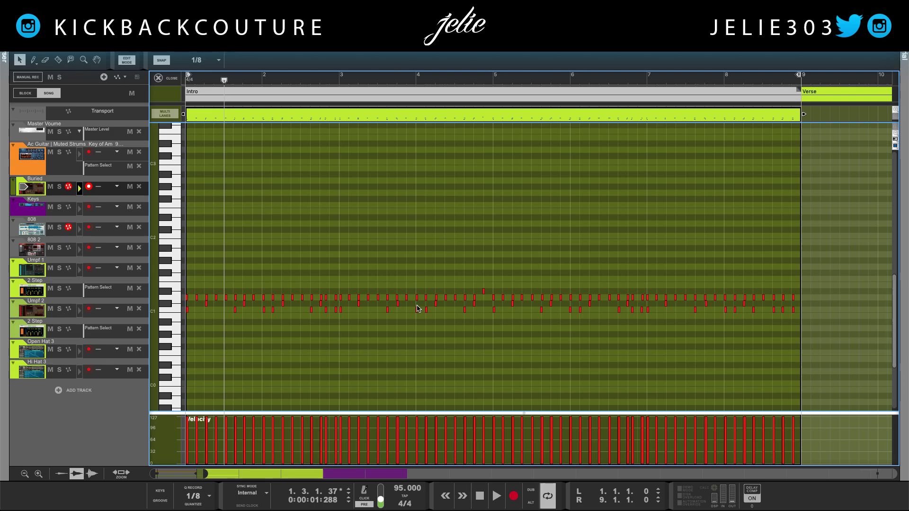
Open the Tool Window and reveal its Quantize settings.
{"action": "key", "text": "F8"}
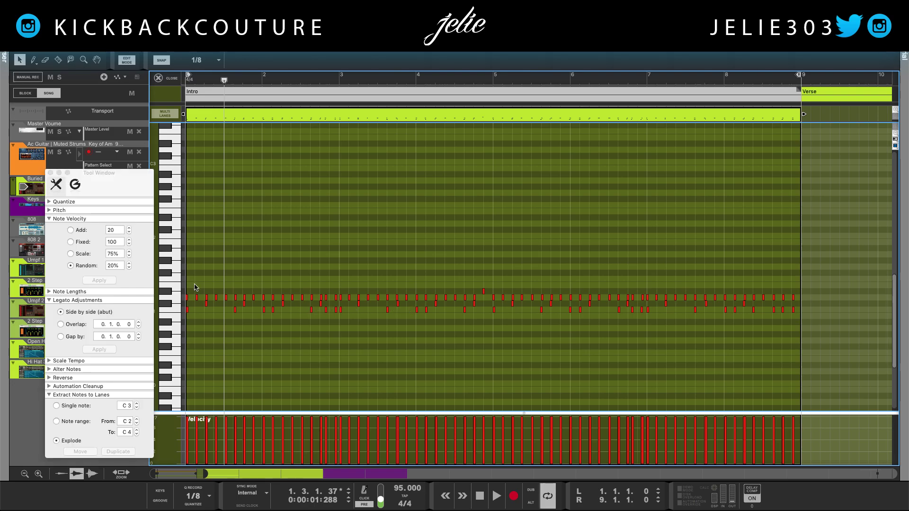
{"action": "left_click", "coordinate": [49, 202]}
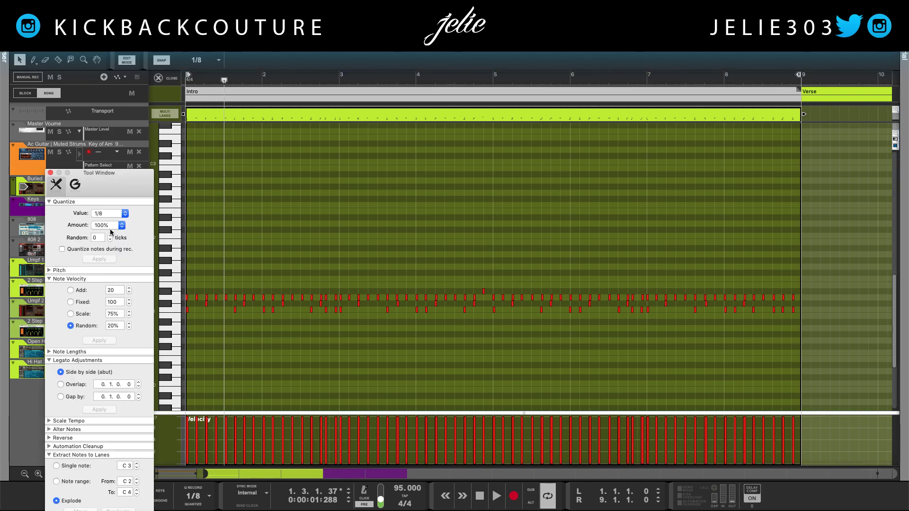
{"action": "left_click_drag", "start_coordinate": [124, 145], "coordinate": [124, 143]}
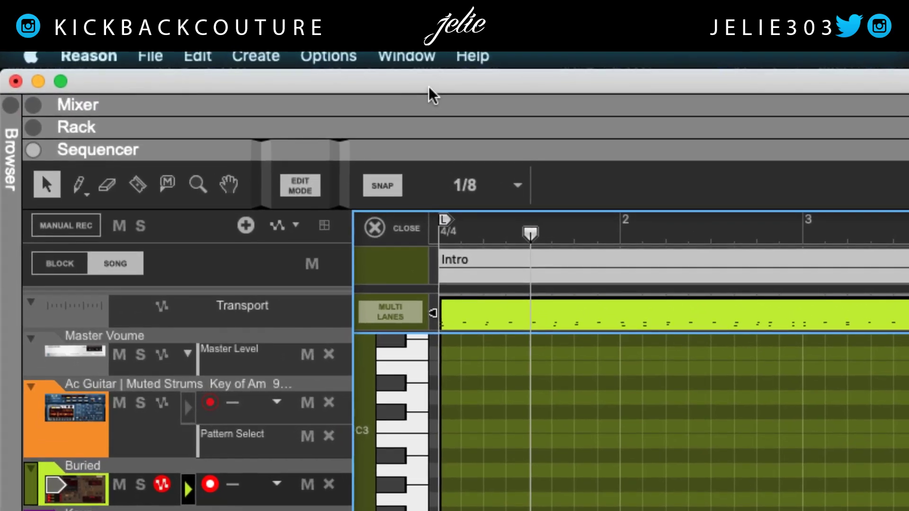
Show the Tool Window and keep its Quantize section expanded.
{"action": "left_click", "coordinate": [175, 8]}
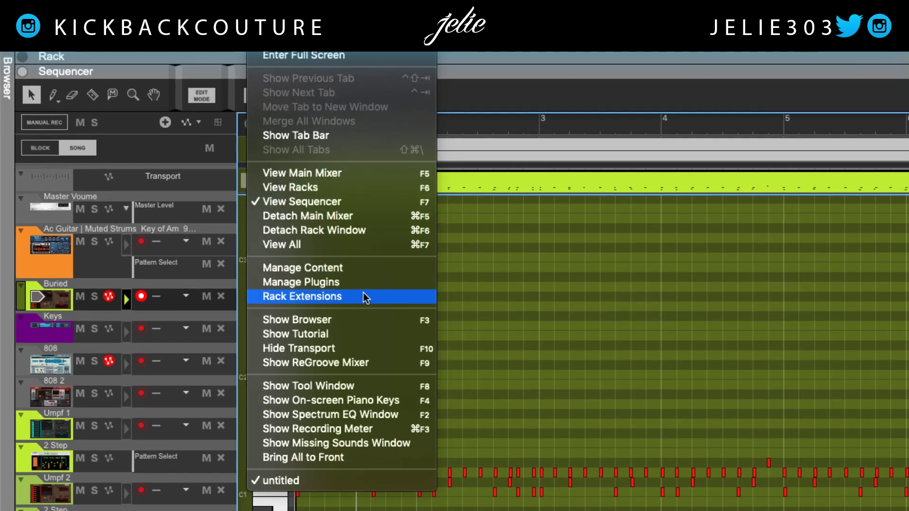
{"action": "left_click", "coordinate": [355, 387]}
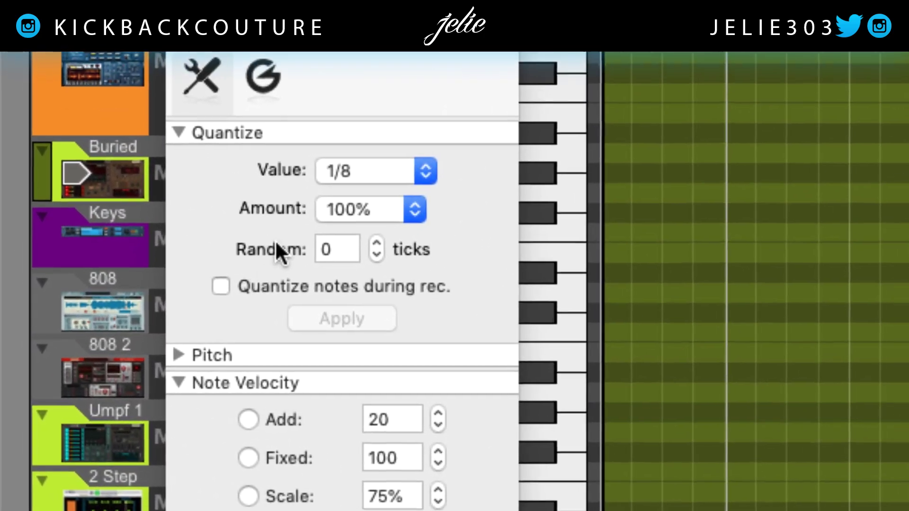
{"action": "left_click", "coordinate": [215, 135]}
{"action": "left_click", "coordinate": [212, 134]}
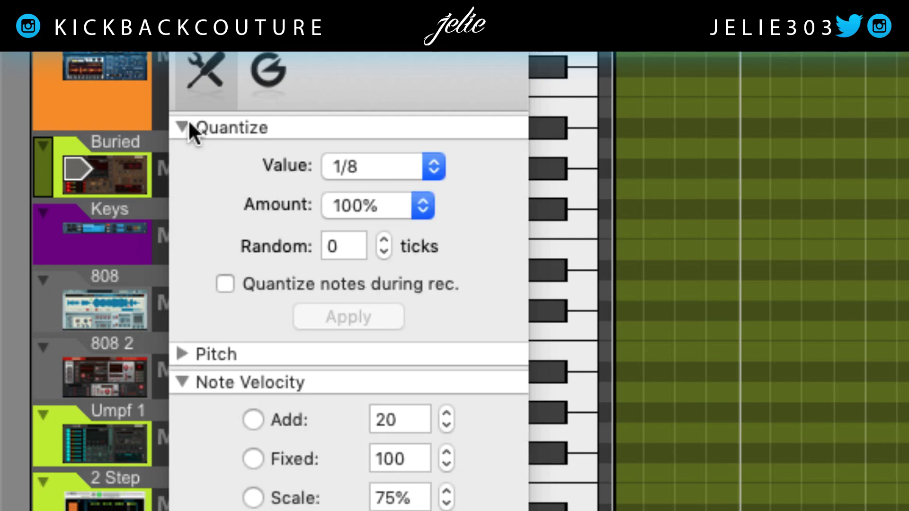
Try quantizing the drum notes to 1/8 with an amount of 100%.
{"action": "left_click", "coordinate": [390, 166]}
{"action": "left_click", "coordinate": [390, 161]}
{"action": "left_click", "coordinate": [392, 207]}
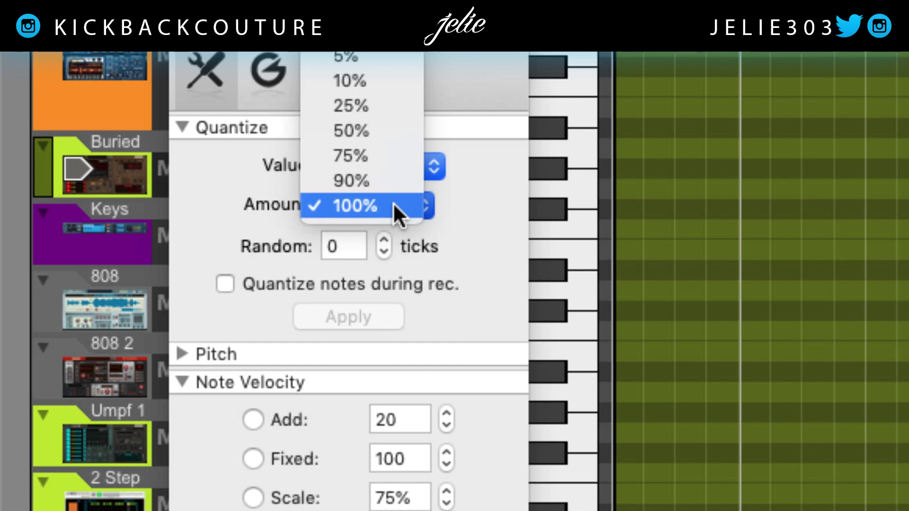
{"action": "left_click", "coordinate": [822, 320]}
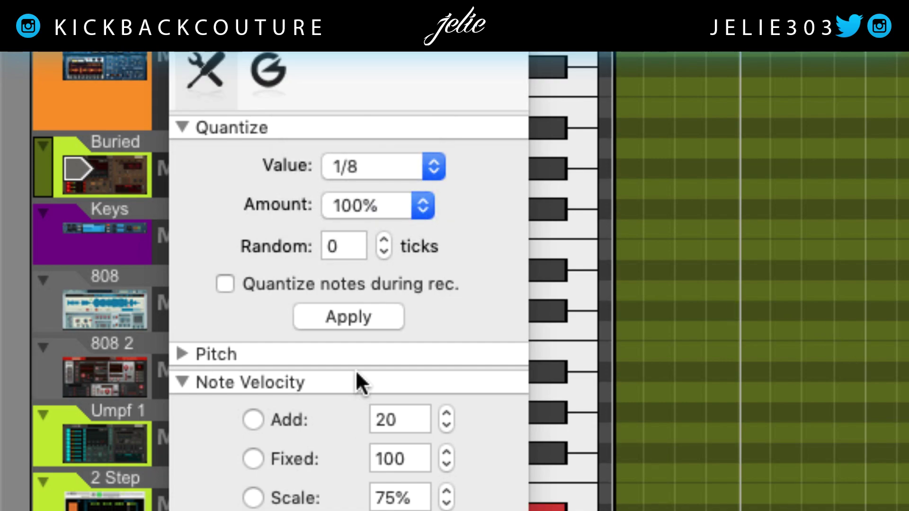
{"action": "left_click", "coordinate": [365, 316]}
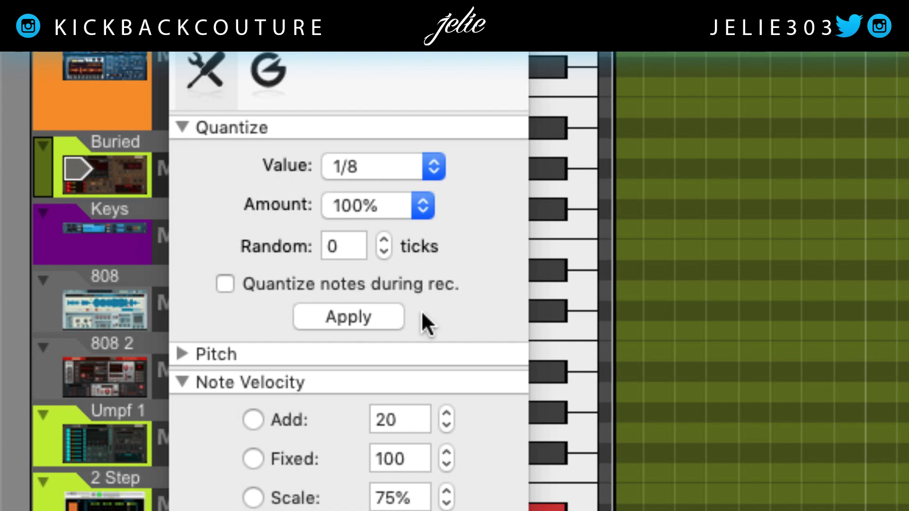
Set the quantize amount to 50%, apply it to the drum notes and play back the pattern.
{"action": "left_click", "coordinate": [386, 208]}
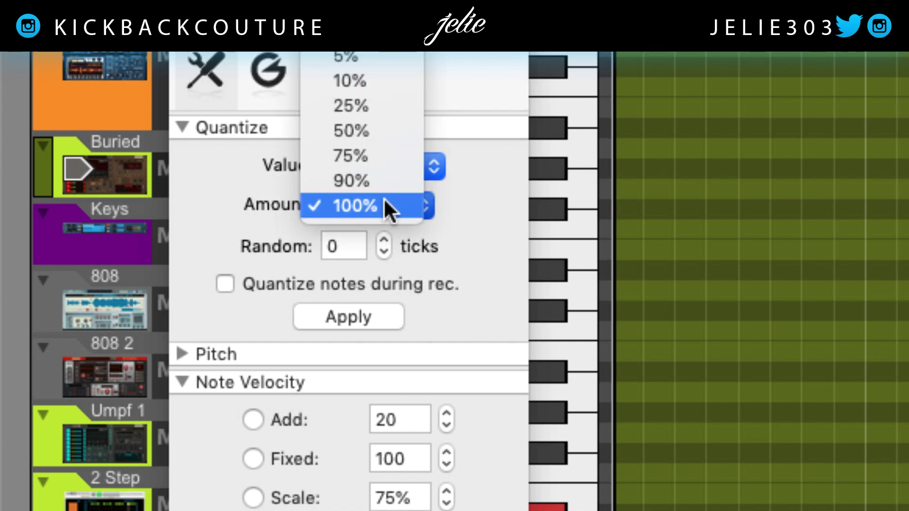
{"action": "left_click", "coordinate": [397, 130]}
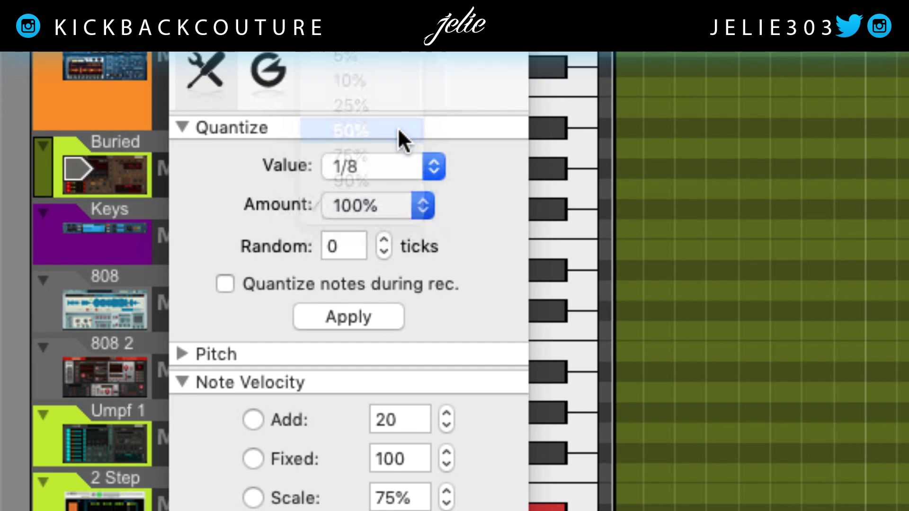
{"action": "left_click", "coordinate": [349, 326]}
{"action": "key", "text": "space"}
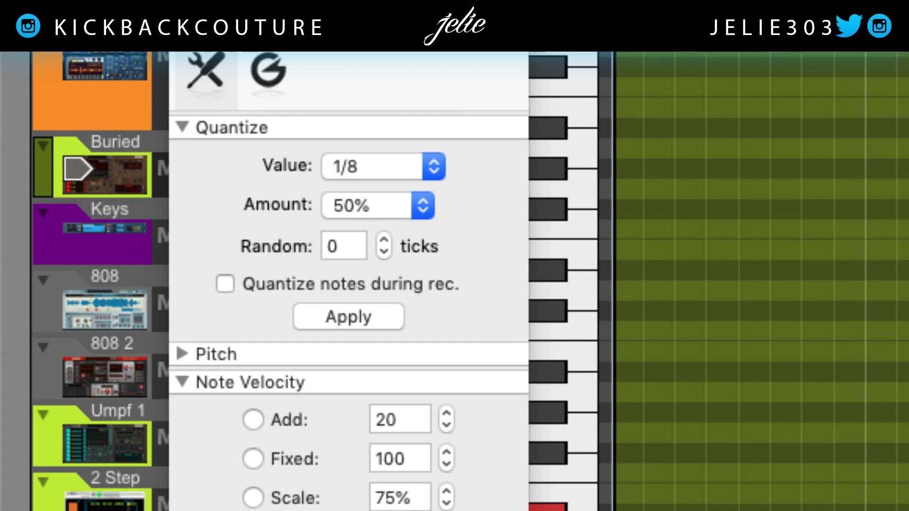
Quantize all notes of the drum clip to 1/16 at 50% and play the clip back.
{"action": "left_click", "coordinate": [354, 162]}
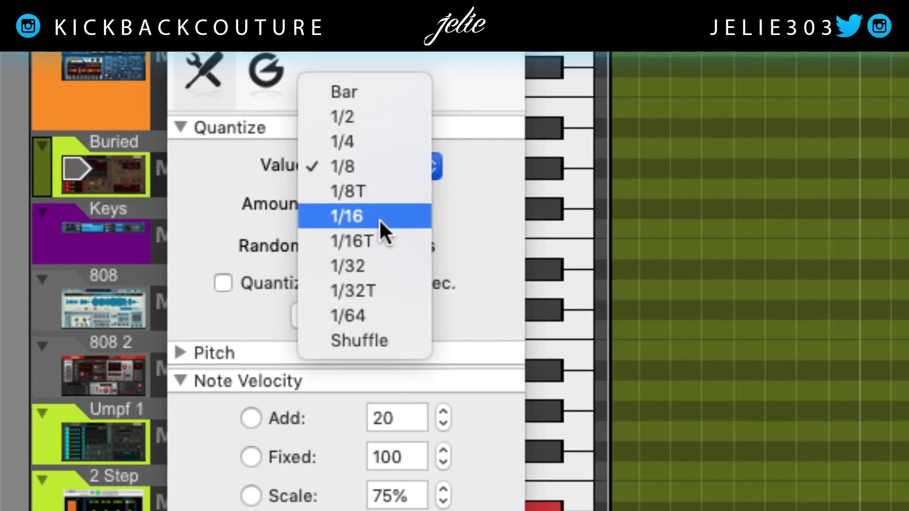
{"action": "left_click", "coordinate": [379, 219]}
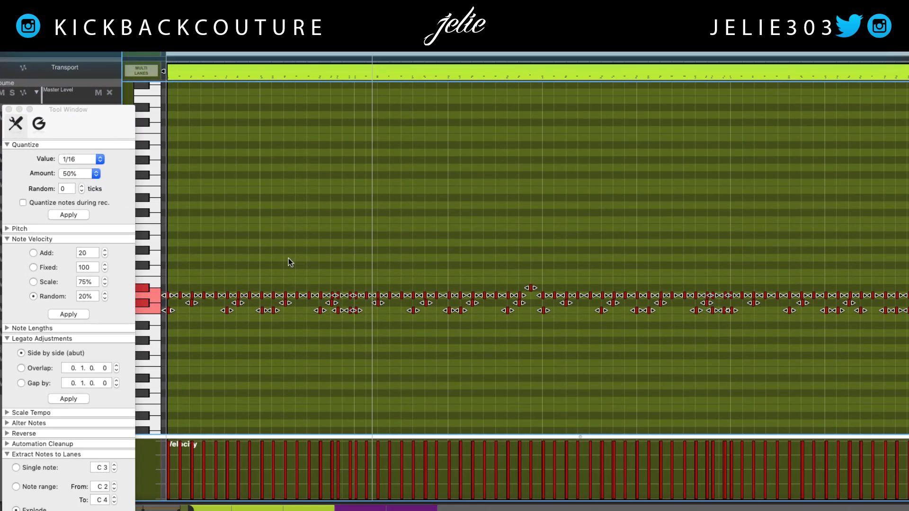
{"action": "left_click", "coordinate": [290, 259]}
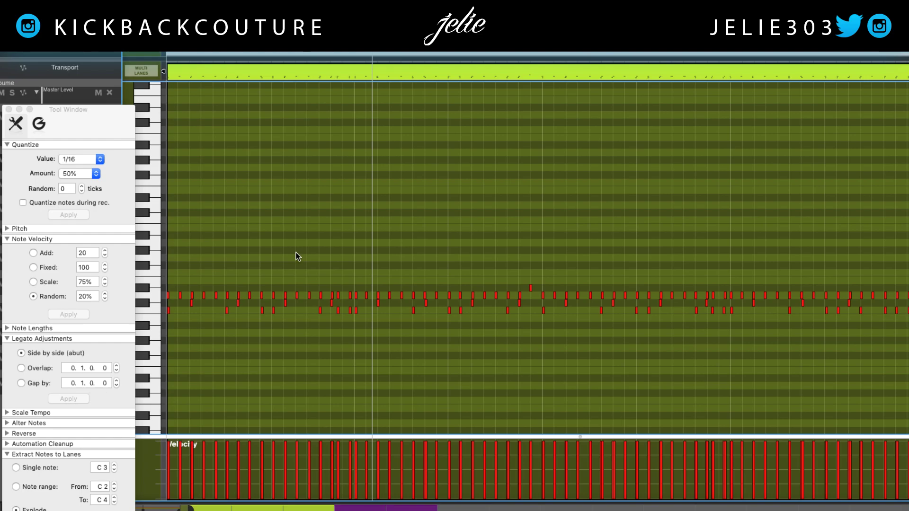
{"action": "key", "text": "Return"}
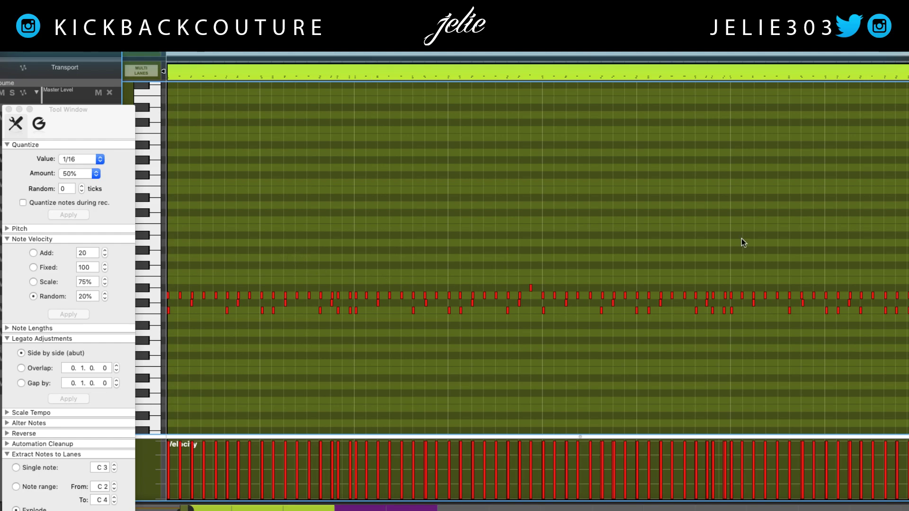
{"action": "key", "text": "super+a"}
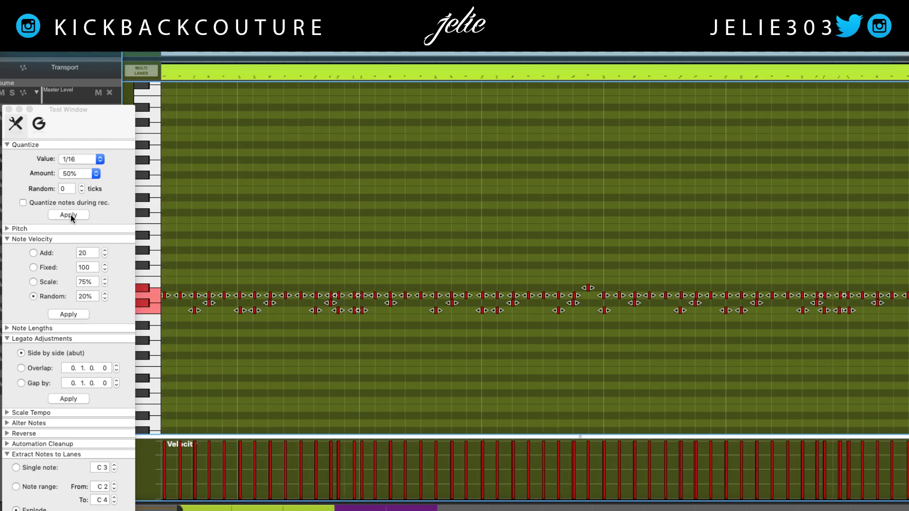
{"action": "left_click", "coordinate": [69, 215]}
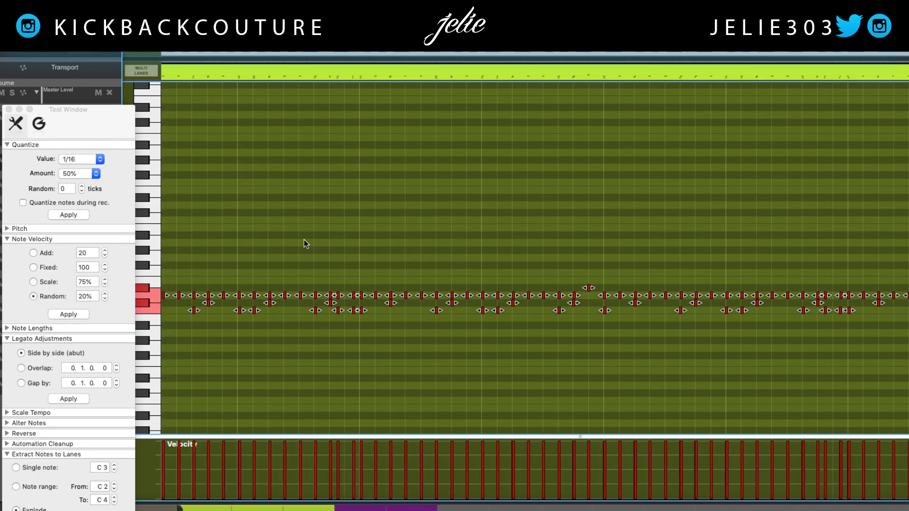
{"action": "key", "text": "space"}
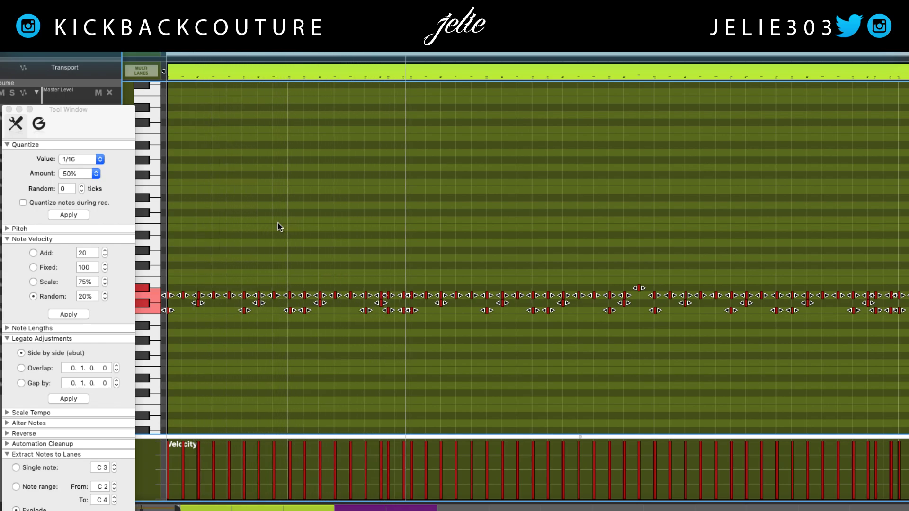
Pick out individual drum notes in the clip during playback to check their timing against the grid.
{"action": "left_click", "coordinate": [287, 226]}
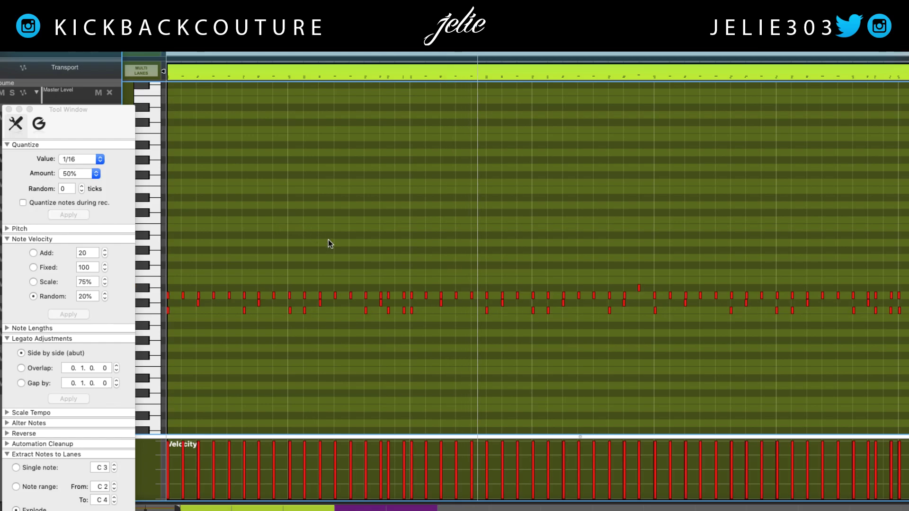
{"action": "left_click", "coordinate": [484, 311]}
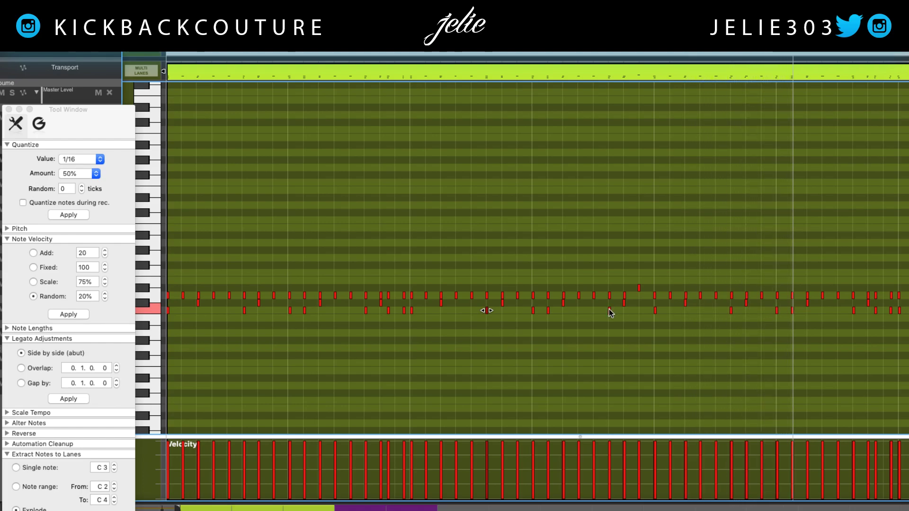
{"action": "left_click", "coordinate": [638, 288]}
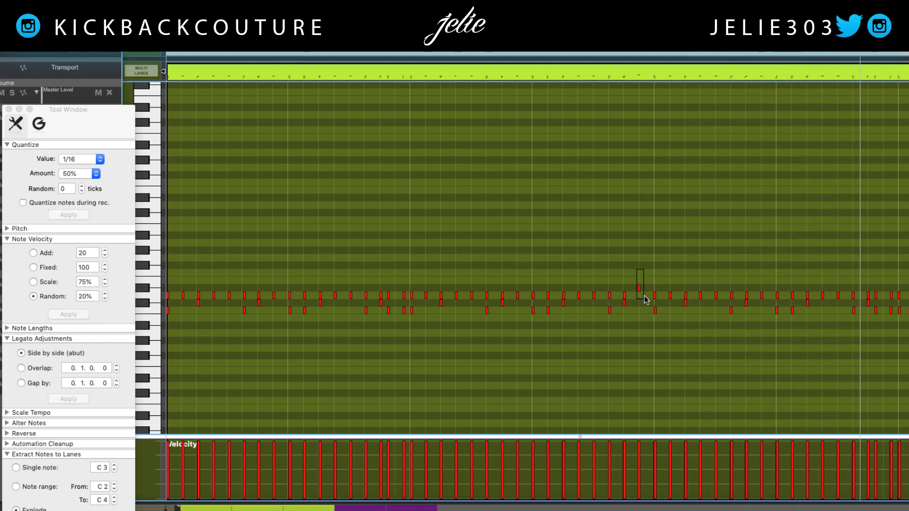
Close the Tool Window and open the sample browser for pad 4 of the Umpf Retro Beats device in the rack.
{"action": "left_click", "coordinate": [8, 109]}
{"action": "key", "text": "F6"}
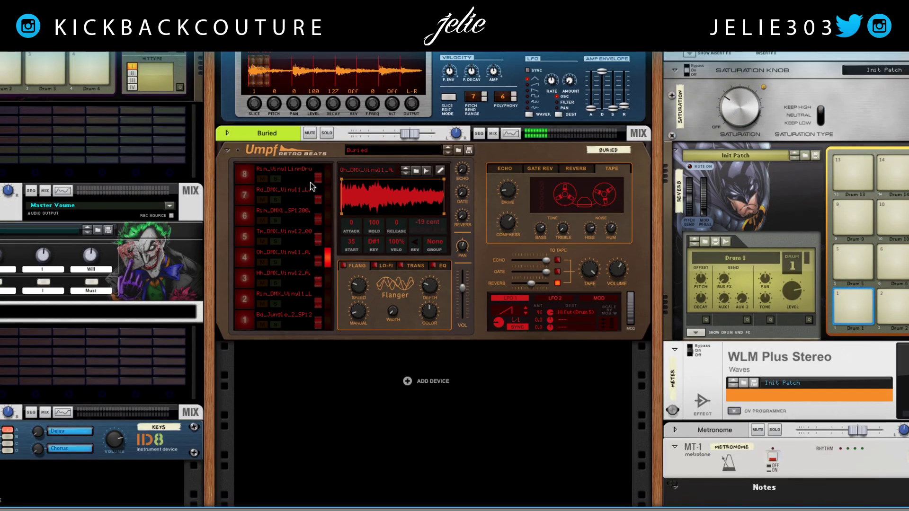
{"action": "left_click", "coordinate": [244, 257]}
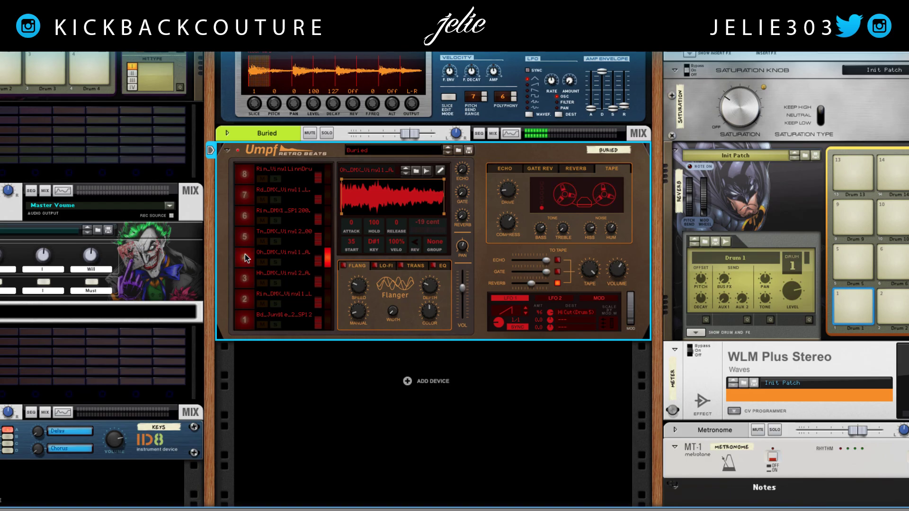
{"action": "left_click", "coordinate": [416, 171]}
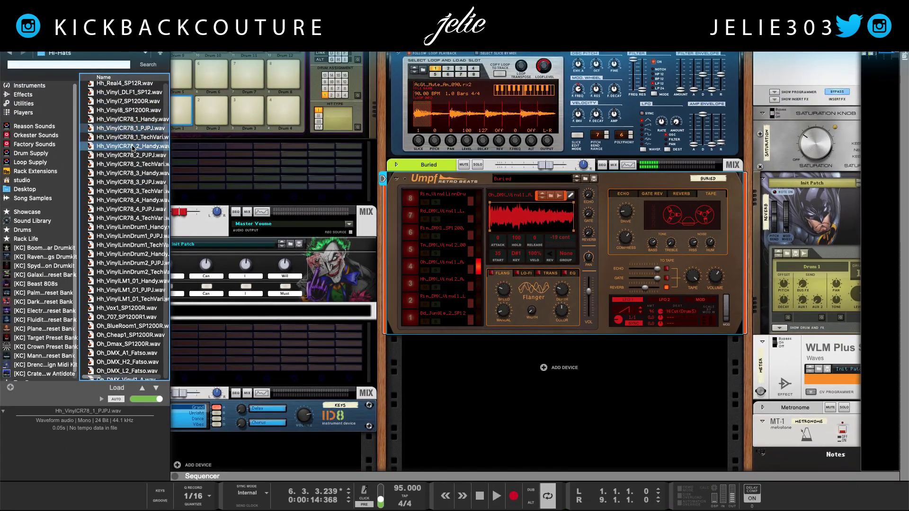
Audition samples in the Hi-Hats folder and load Oh_DMX_L2_Fatso.wav onto pad 4 of Umpf Retro Beats.
{"action": "left_click", "coordinate": [102, 132]}
{"action": "left_click", "coordinate": [135, 193]}
{"action": "left_click", "coordinate": [133, 273]}
{"action": "scroll", "coordinate": [134, 274], "scroll_direction": "down", "scroll_amount": 2}
{"action": "left_click", "coordinate": [134, 293]}
{"action": "left_click", "coordinate": [133, 318]}
{"action": "scroll", "coordinate": [134, 318], "scroll_direction": "down", "scroll_amount": 5}
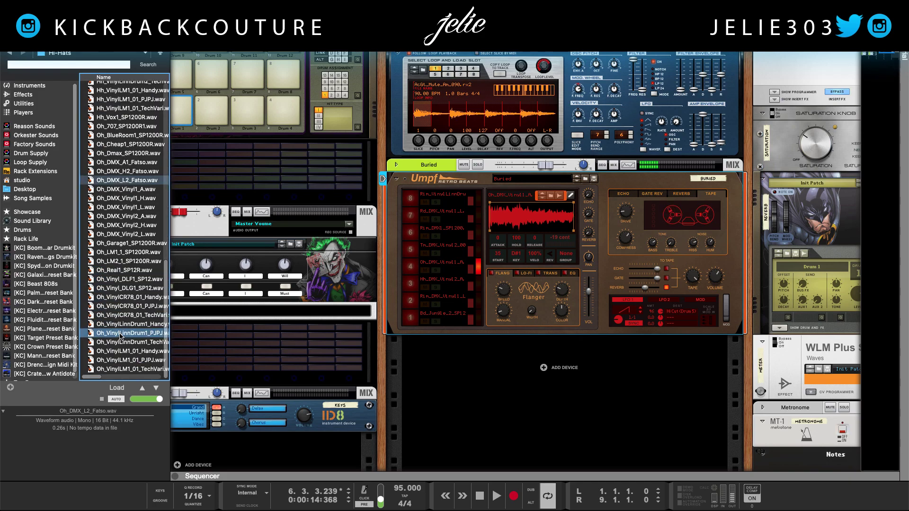
{"action": "left_click_drag", "start_coordinate": [135, 180], "coordinate": [436, 271]}
Play the beat from the start with the replaced open hi-hat sample and hide the browser.
{"action": "key", "text": "shift+Return"}
{"action": "key", "text": "space"}
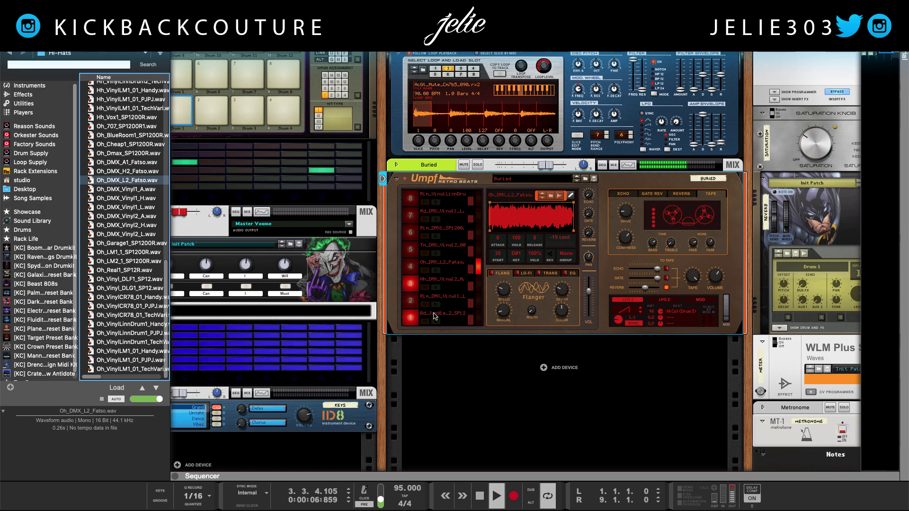
{"action": "key", "text": "F3"}
{"action": "scroll", "coordinate": [339, 377], "scroll_direction": "up", "scroll_amount": 1}
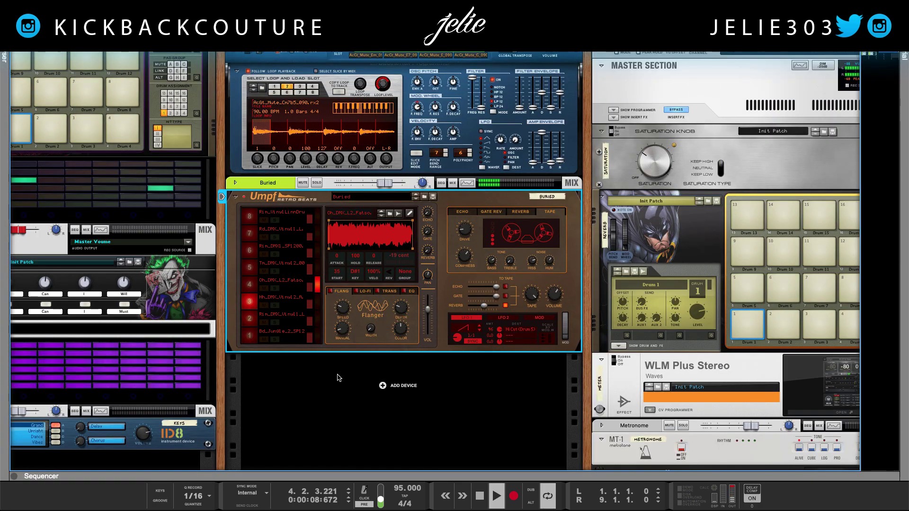